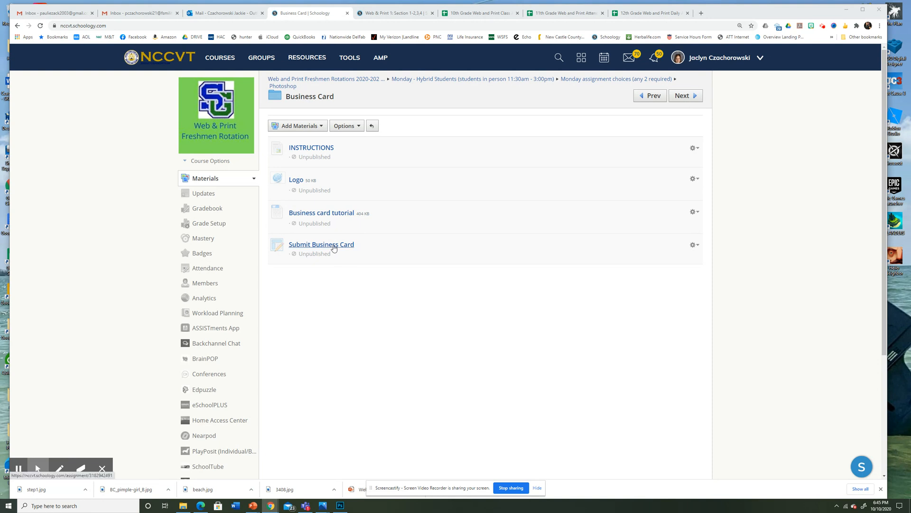
# Open the Logo item in the Business Card folder and save its globe image to the Desktop as a JPEG.
pyautogui.click(297, 180)
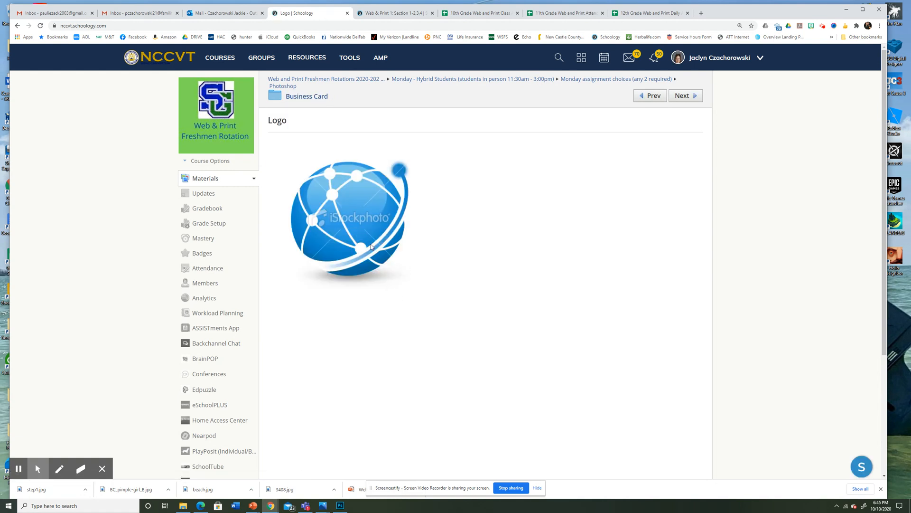
pyautogui.rightClick(354, 223)
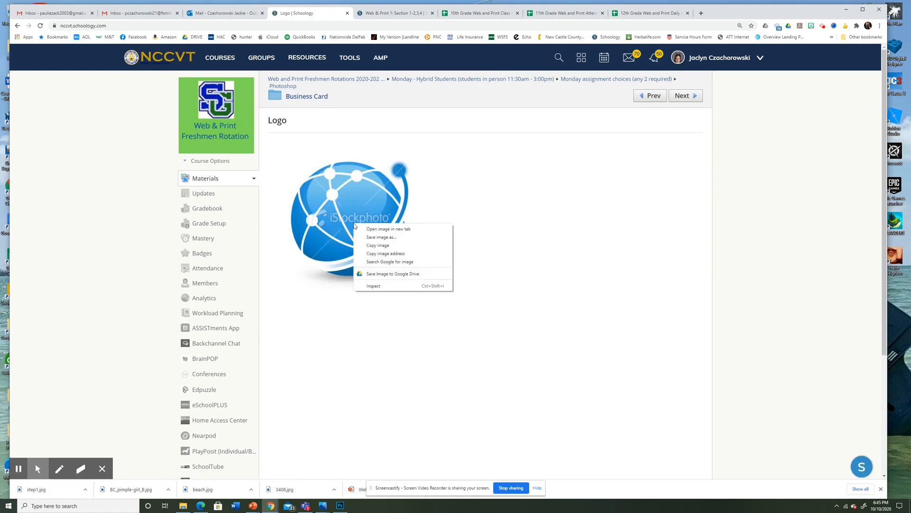
pyautogui.click(388, 242)
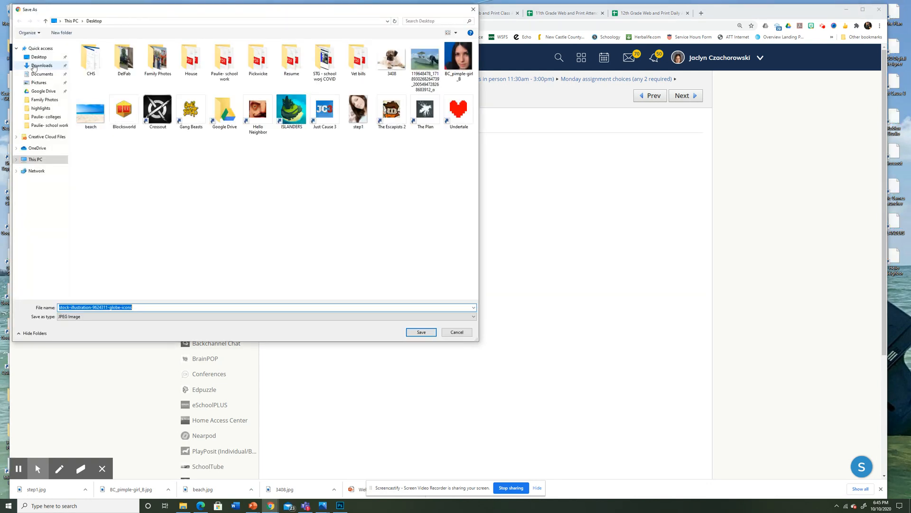
pyautogui.click(38, 58)
pyautogui.click(421, 332)
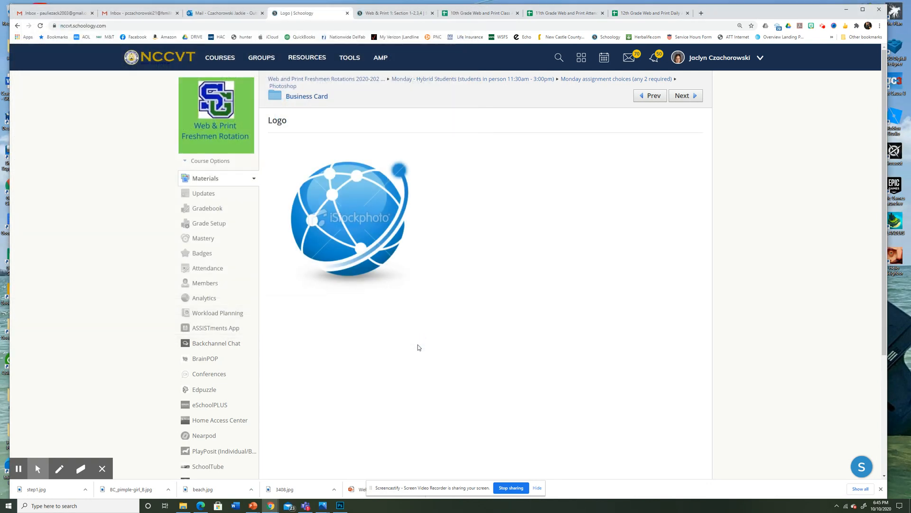
# Switch to Photoshop and create a new white RGB document 3.5 inches wide and 2 inches high.
pyautogui.click(340, 505)
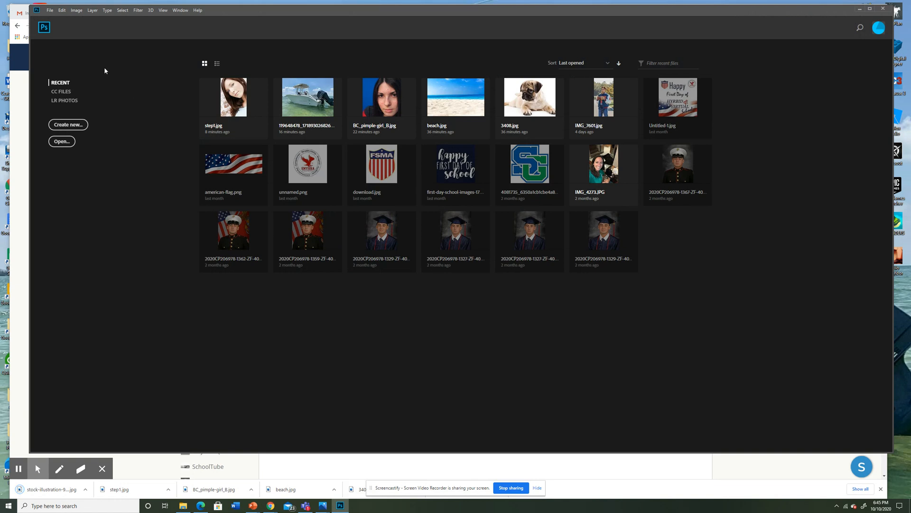
pyautogui.click(50, 10)
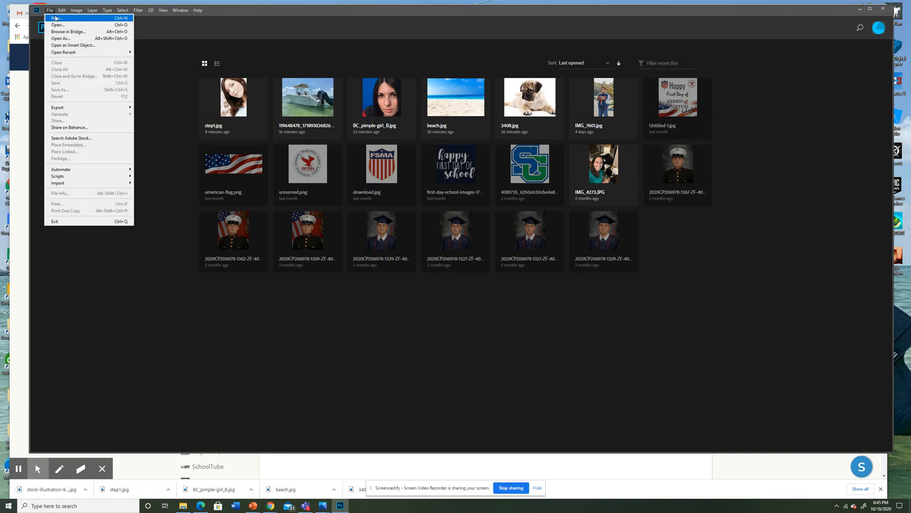
pyautogui.click(55, 18)
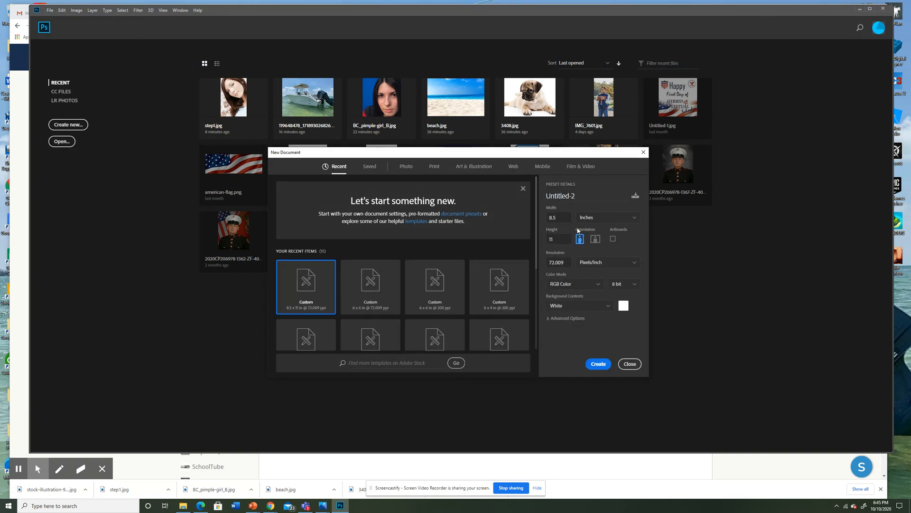
pyautogui.click(566, 217)
pyautogui.press('Tab')
pyautogui.click(598, 364)
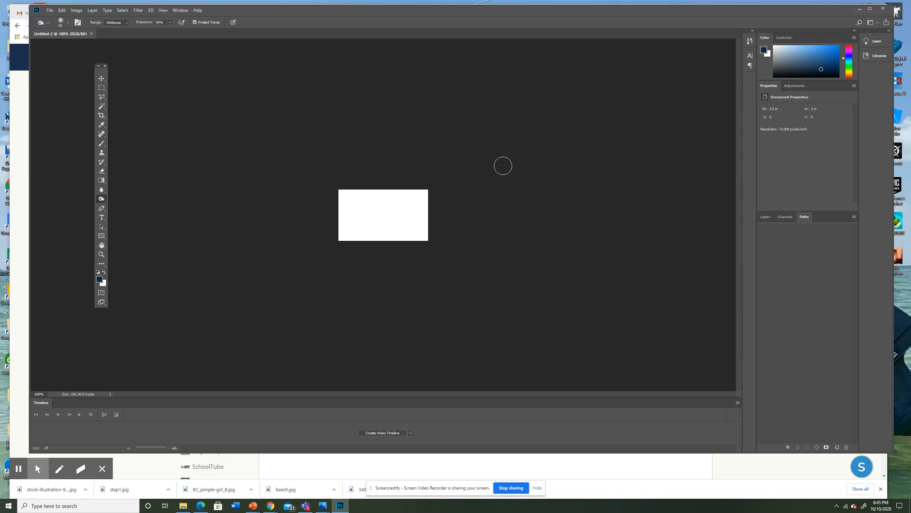
pyautogui.hotkey('ctrl', '+')
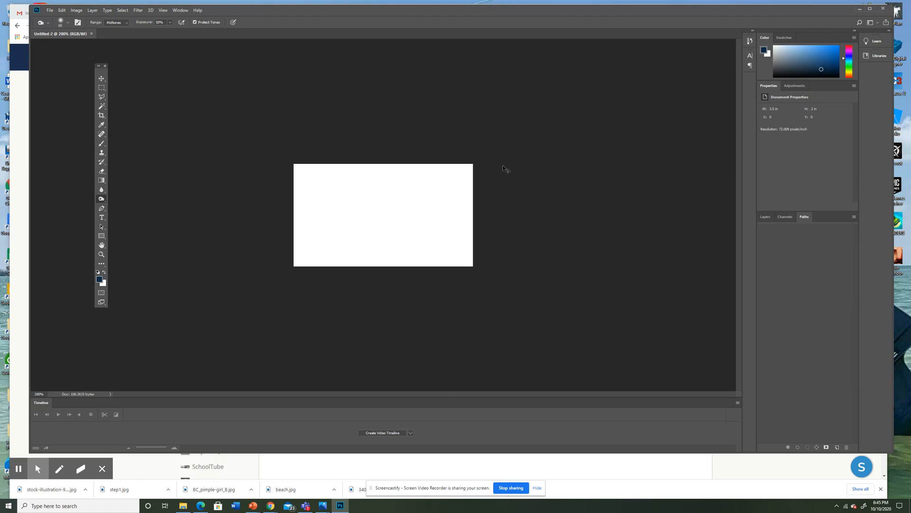
pyautogui.hotkey('ctrl', '+')
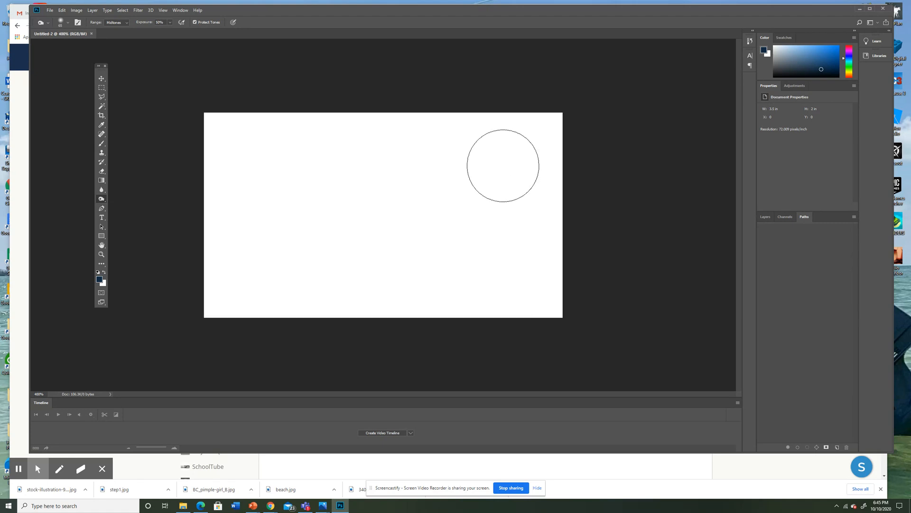
# Open the saved globe logo image from the Desktop.
pyautogui.click(51, 10)
pyautogui.click(55, 25)
pyautogui.click(109, 205)
pyautogui.click(395, 248)
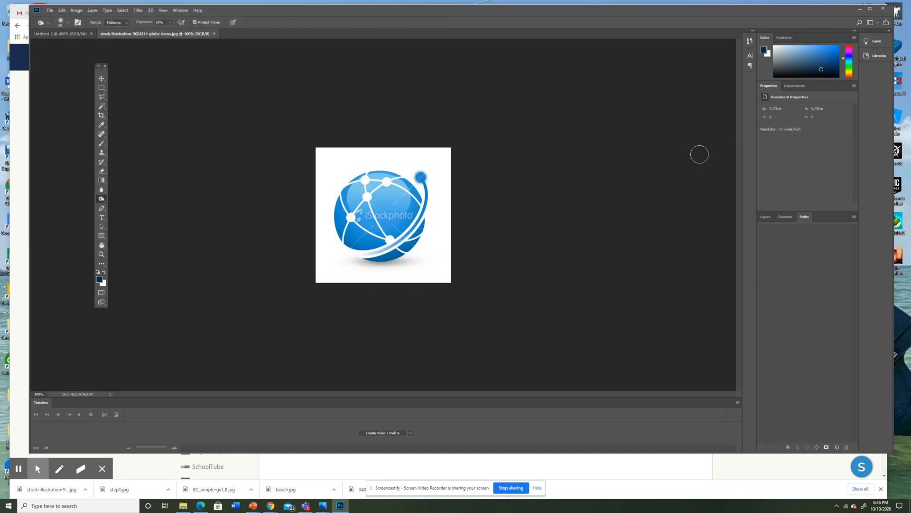
# Select the entire globe image with the Rectangular Marquee, copy it, and paste it into the blank business card document.
pyautogui.click(102, 88)
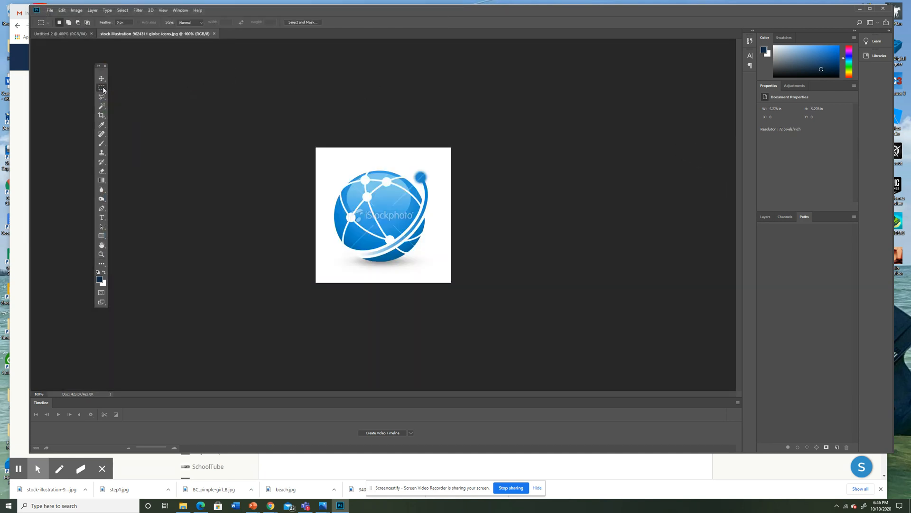
pyautogui.moveTo(312, 146); pyautogui.dragTo(554, 312)
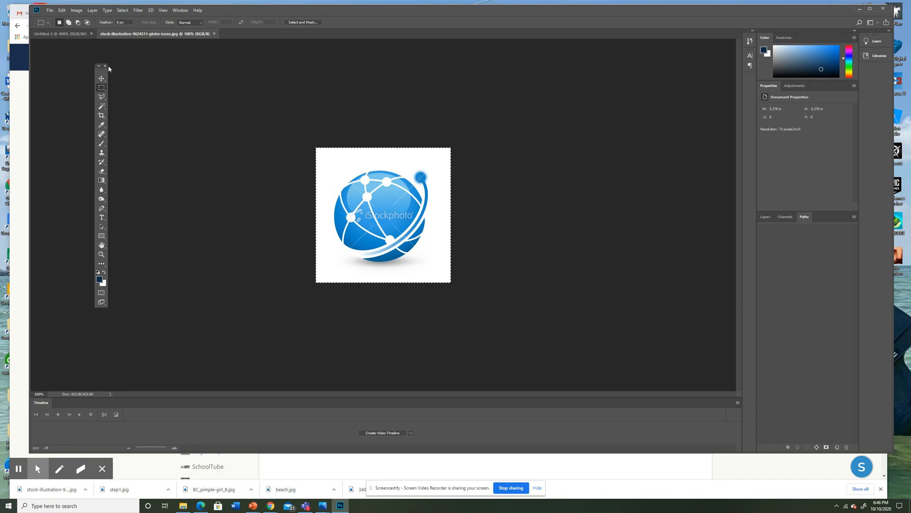
pyautogui.click(60, 34)
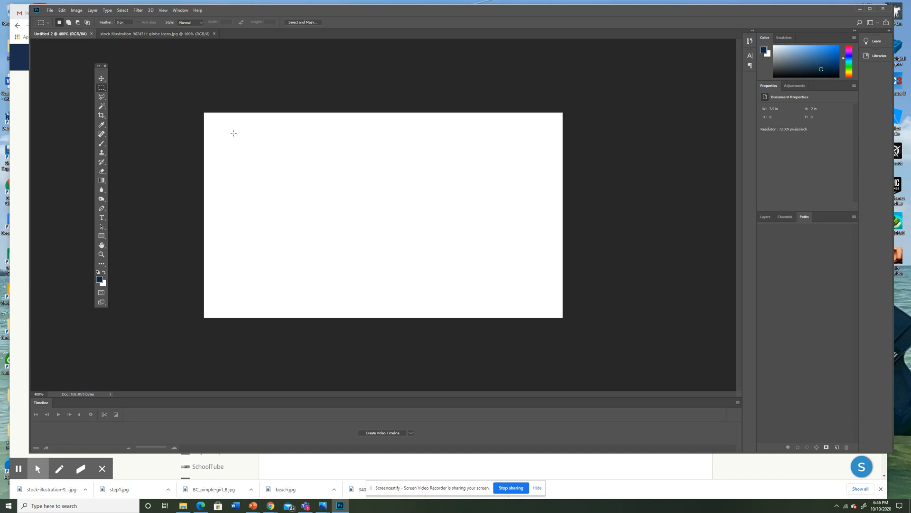
pyautogui.hotkey('ctrl', 'v')
# Scale the pasted globe logo down to about 1.08 inches square and place it in the card's upper-left corner.
pyautogui.click(101, 79)
pyautogui.moveTo(427, 228); pyautogui.dragTo(354, 168)
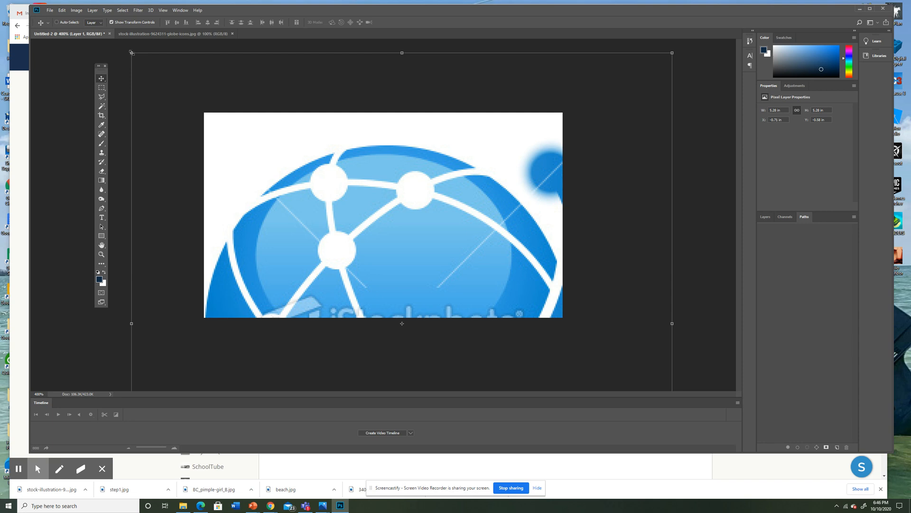
pyautogui.moveTo(132, 54); pyautogui.dragTo(392, 314)
pyautogui.moveTo(463, 349); pyautogui.dragTo(239, 137)
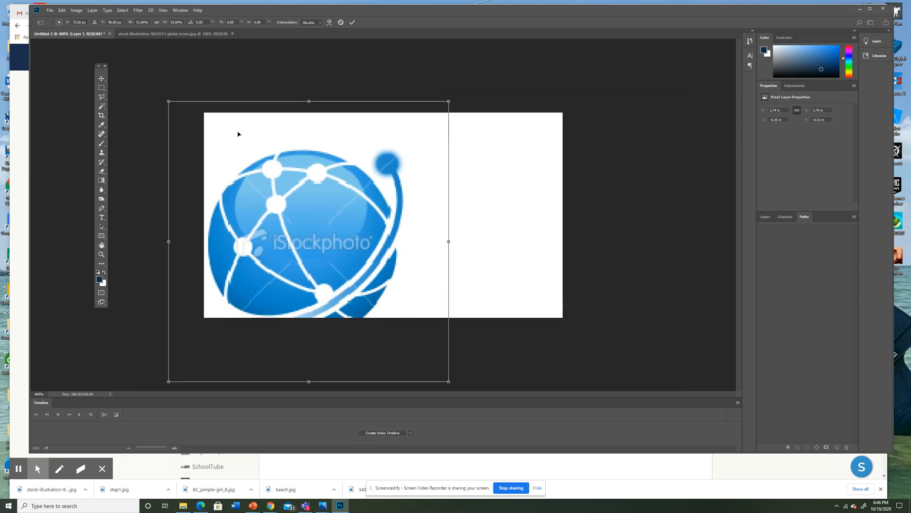
pyautogui.moveTo(170, 103); pyautogui.dragTo(292, 226)
pyautogui.moveTo(382, 294); pyautogui.dragTo(302, 184)
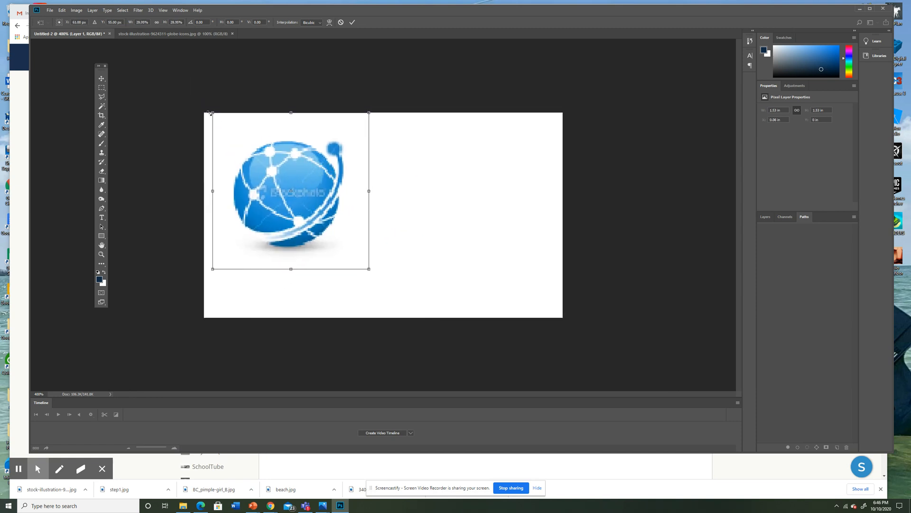
pyautogui.moveTo(212, 114); pyautogui.dragTo(280, 177)
pyautogui.moveTo(327, 222); pyautogui.dragTo(258, 162)
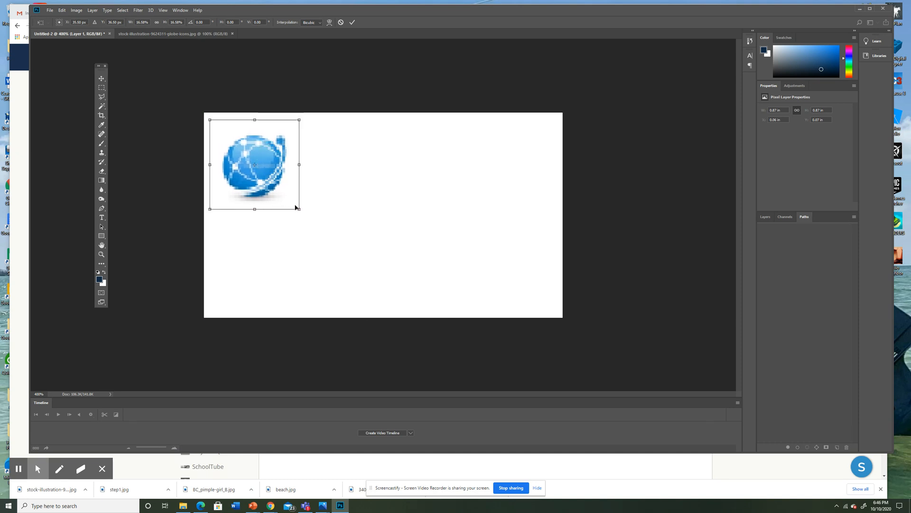
pyautogui.moveTo(300, 209); pyautogui.dragTo(322, 229)
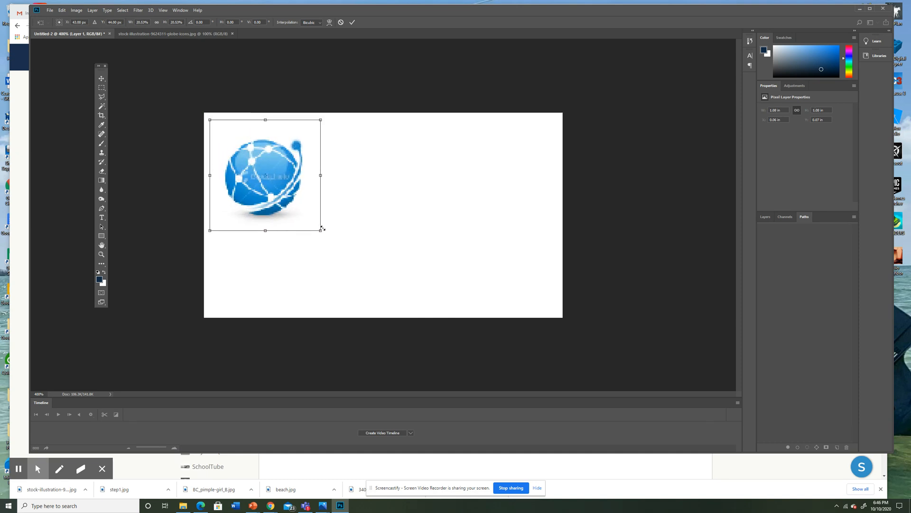
pyautogui.press('Return')
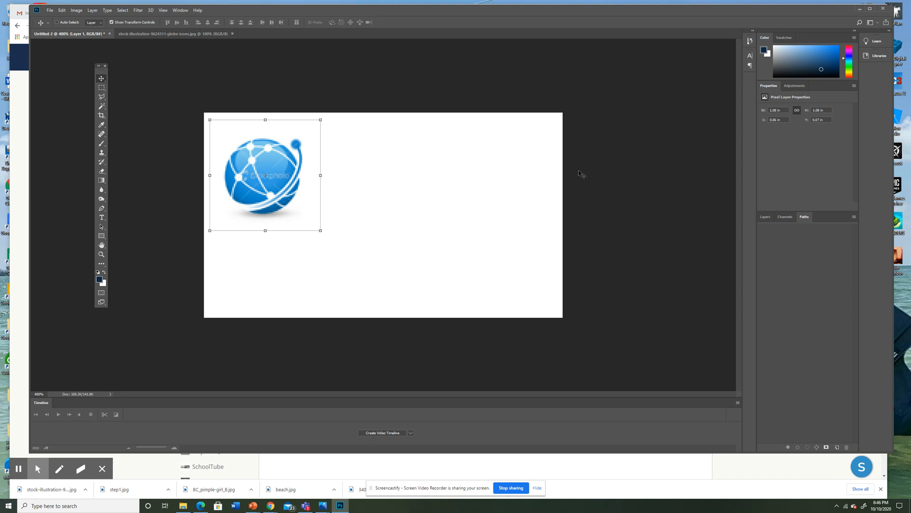
# Draw a dark blue rectangle about 262 by 32 px across the full width of the card's bottom edge.
pyautogui.hotkey('ctrl', '-')
pyautogui.hotkey('ctrl', '-')
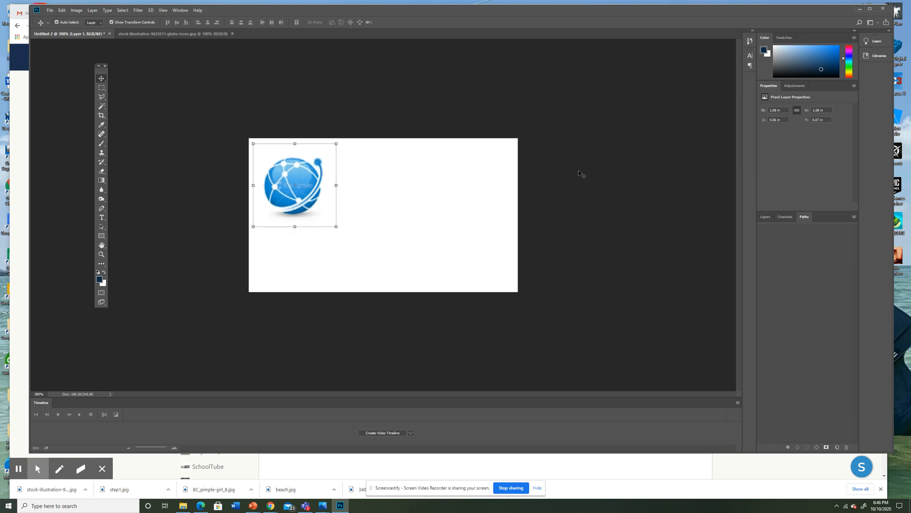
pyautogui.hotkey('ctrl', '-')
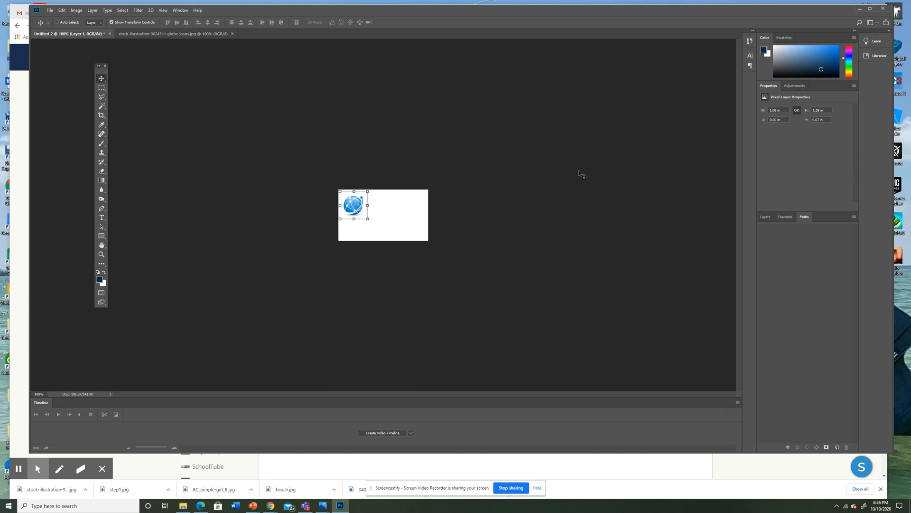
pyautogui.hotkey('ctrl', '+')
pyautogui.hotkey('ctrl', '+')
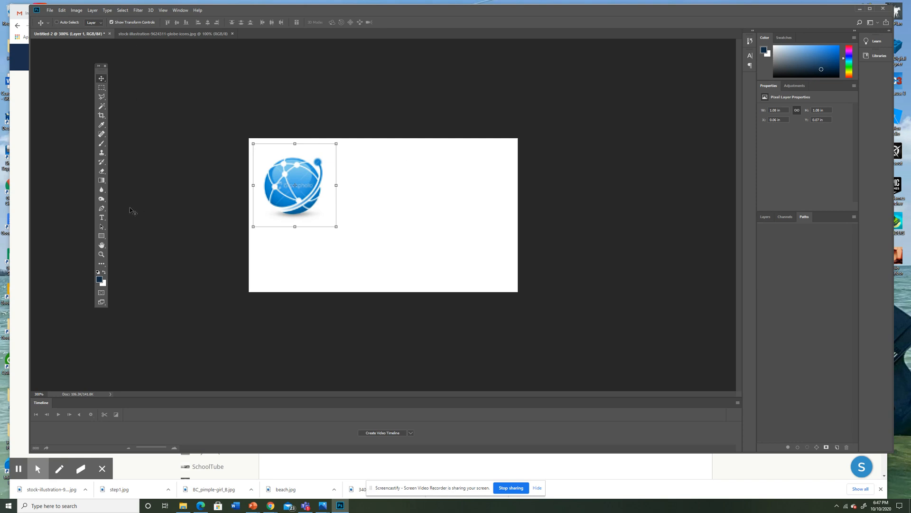
pyautogui.click(101, 237)
pyautogui.moveTo(242, 258); pyautogui.dragTo(521, 291)
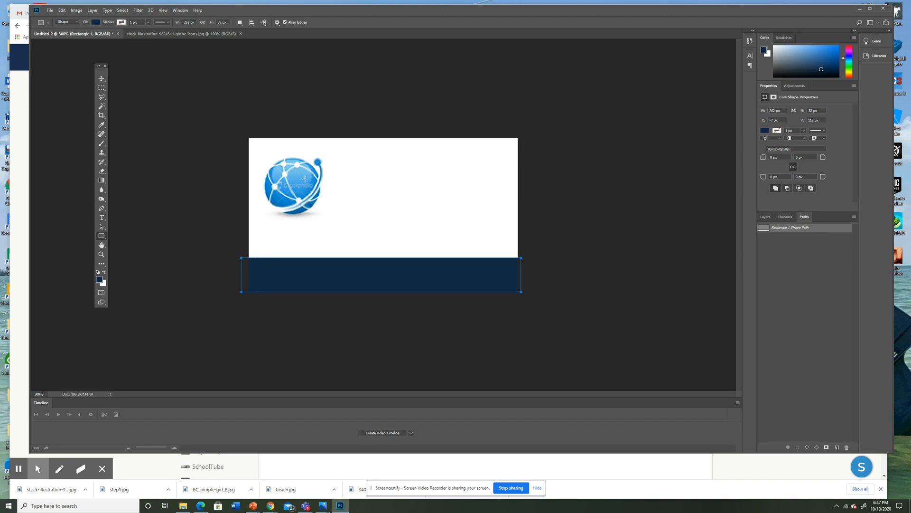
pyautogui.click(101, 78)
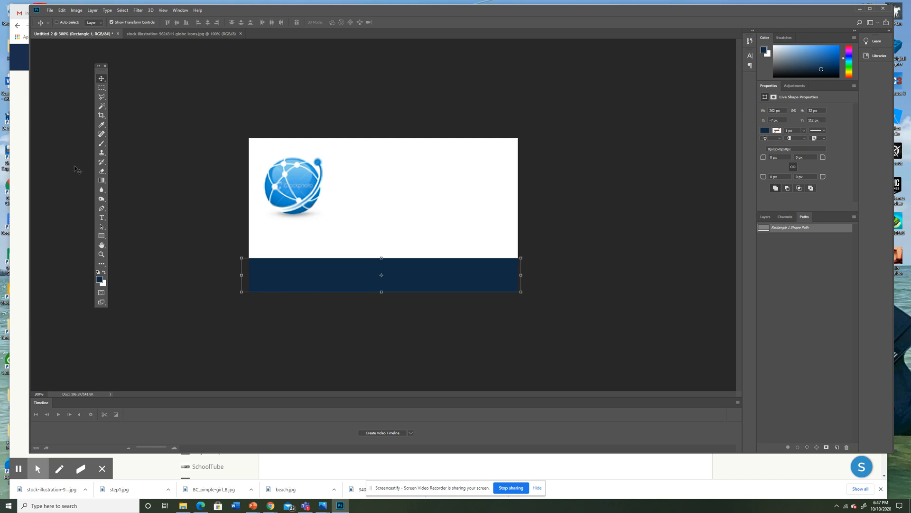
# Add the cardholder's title and surname as near-black text in the card's upper-right area.
pyautogui.click(101, 217)
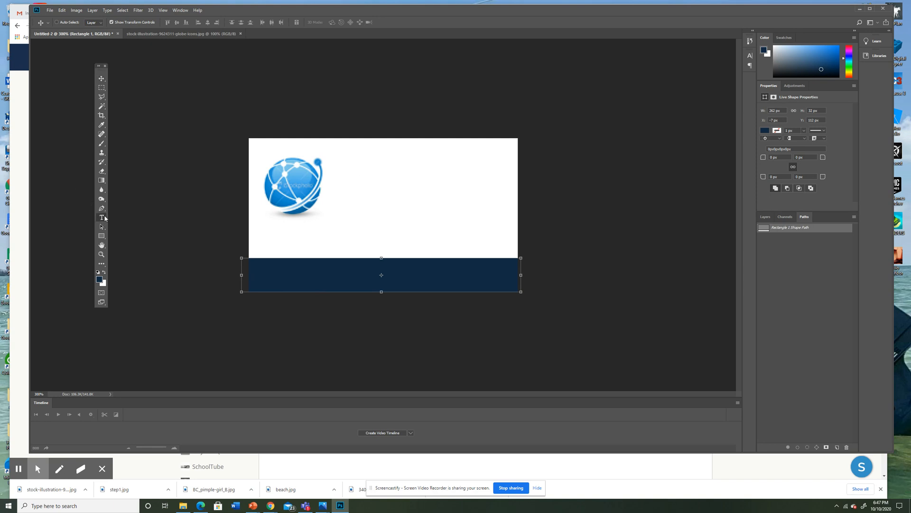
pyautogui.click(421, 165)
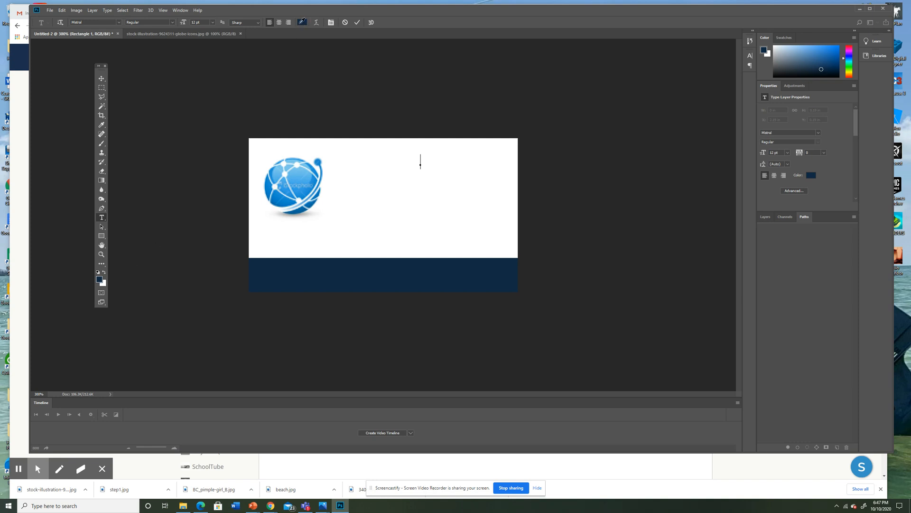
pyautogui.click(302, 22)
pyautogui.click(407, 366)
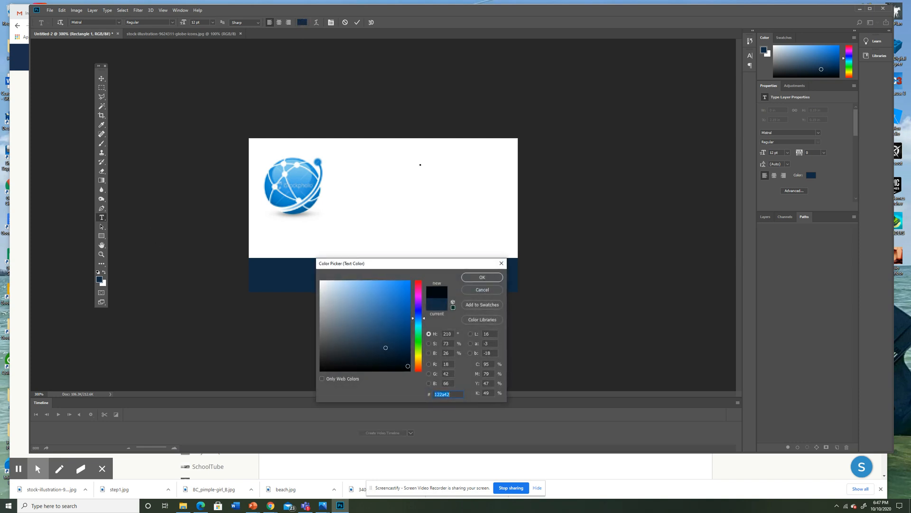
pyautogui.click(480, 276)
pyautogui.write('Mas')
pyautogui.write('. Czachorowski')
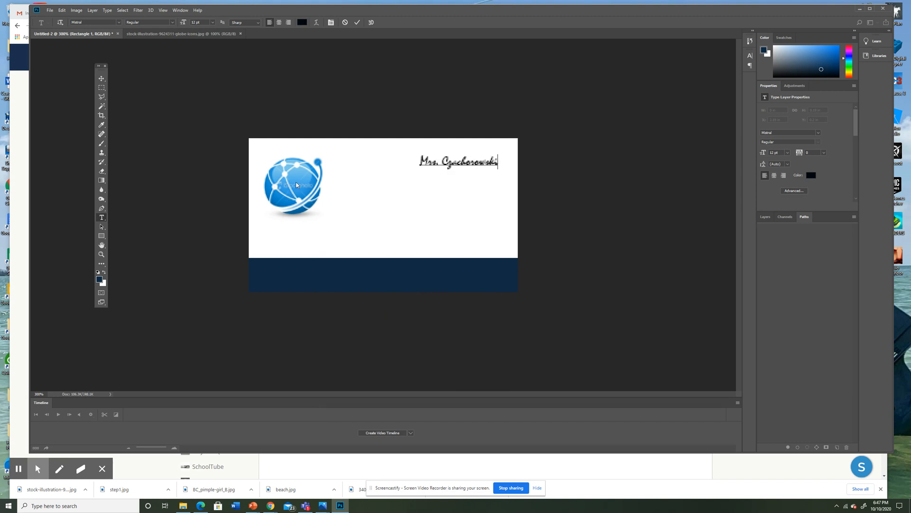
# Change the name text's font to Arial.
pyautogui.tripleClick(474, 164)
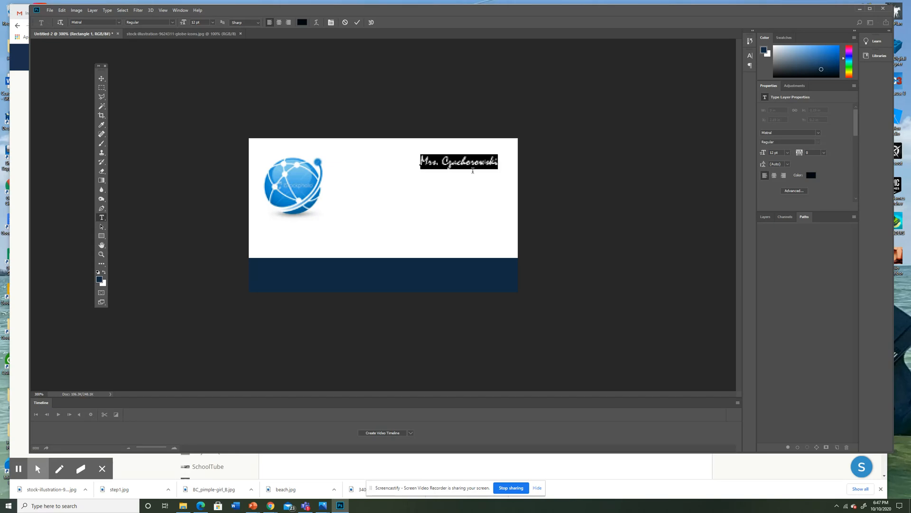
pyautogui.click(119, 22)
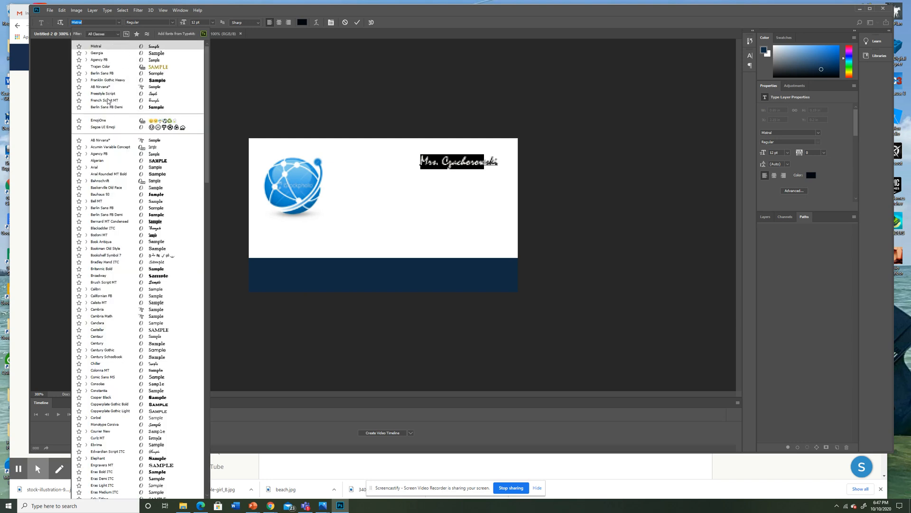
pyautogui.click(96, 170)
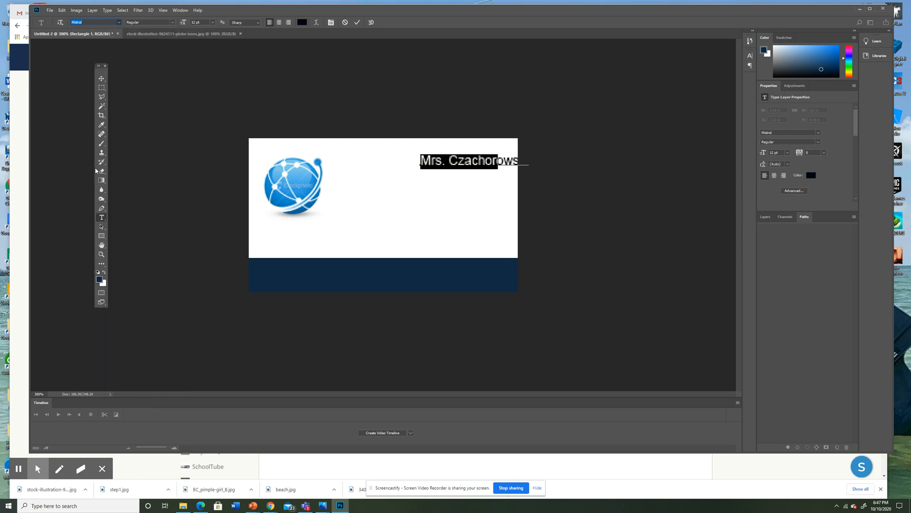
# Reposition the name text toward the card's center so it fits inside the upper-right area.
pyautogui.click(102, 79)
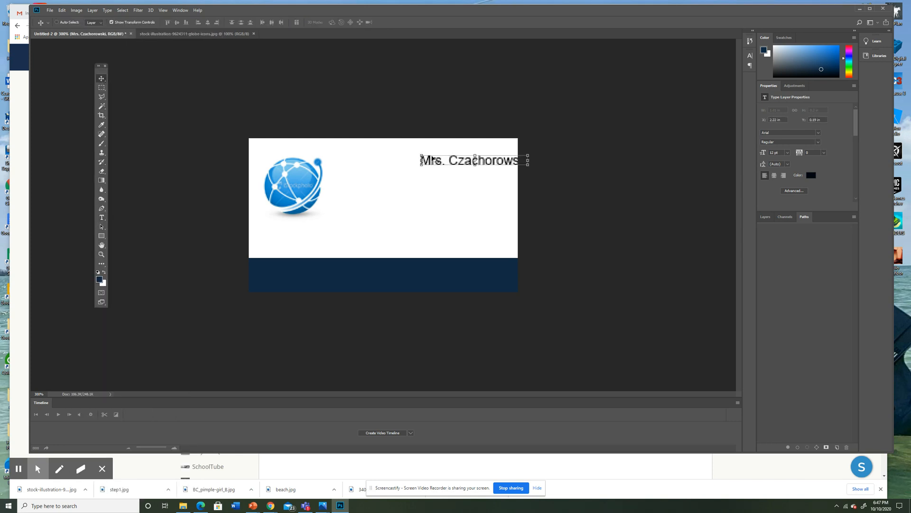
pyautogui.moveTo(449, 158); pyautogui.dragTo(420, 156)
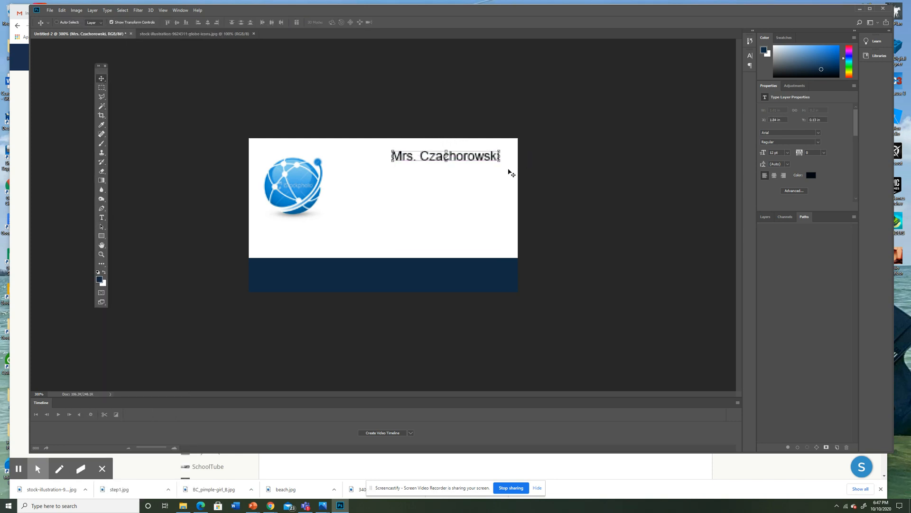
pyautogui.moveTo(499, 161)
pyautogui.mouseDown()
pyautogui.moveTo(490, 161)
pyautogui.moveTo(498, 164)
pyautogui.mouseUp()
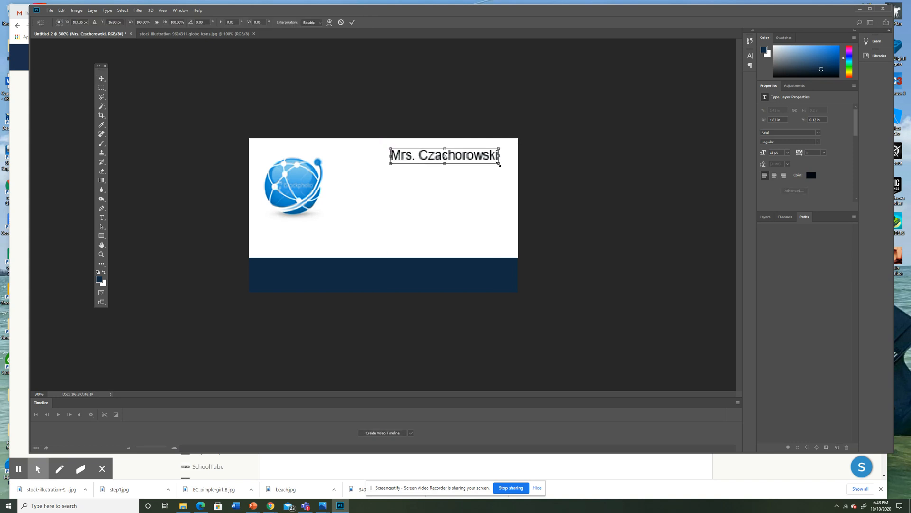
# Scale the name text down to about 9.36 pt and place it closer to the card's right edge.
pyautogui.moveTo(499, 165); pyautogui.dragTo(476, 161)
pyautogui.press('Return')
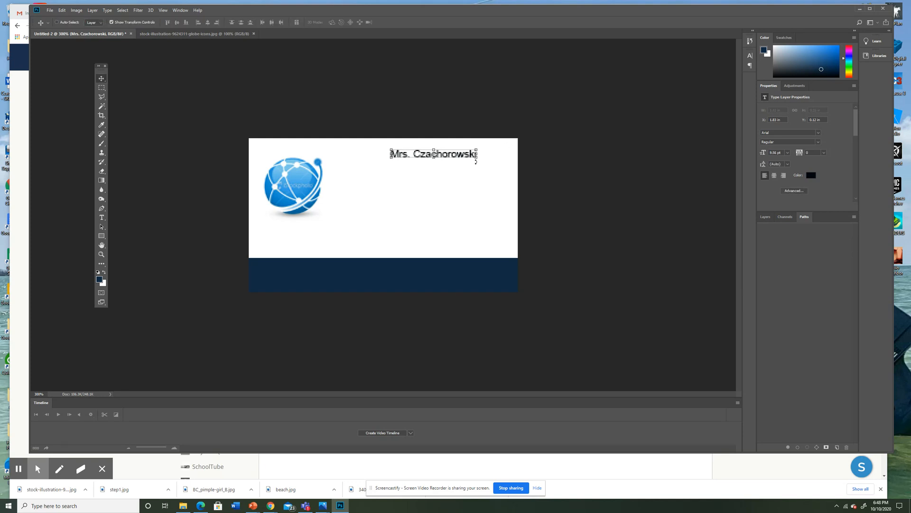
pyautogui.hotkey('ctrl', '-')
pyautogui.hotkey('ctrl', '-')
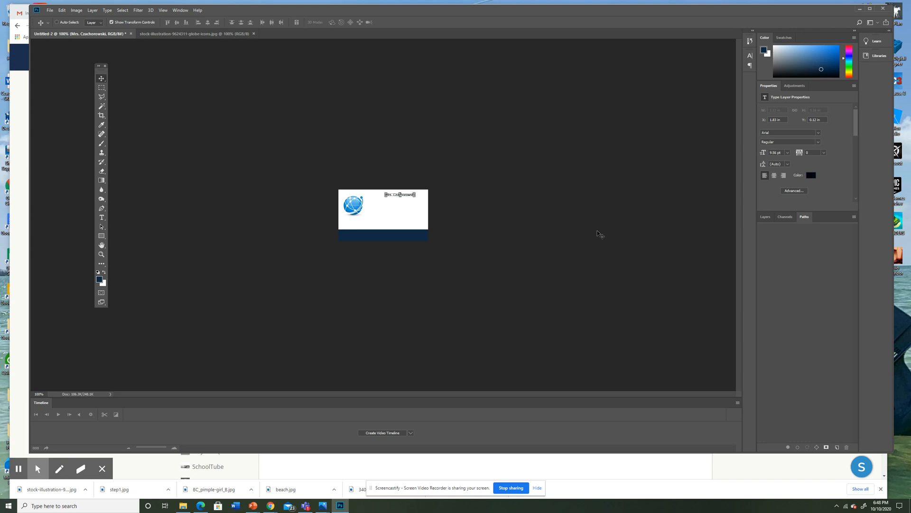
pyautogui.hotkey('ctrl', '+')
pyautogui.hotkey('ctrl', '+')
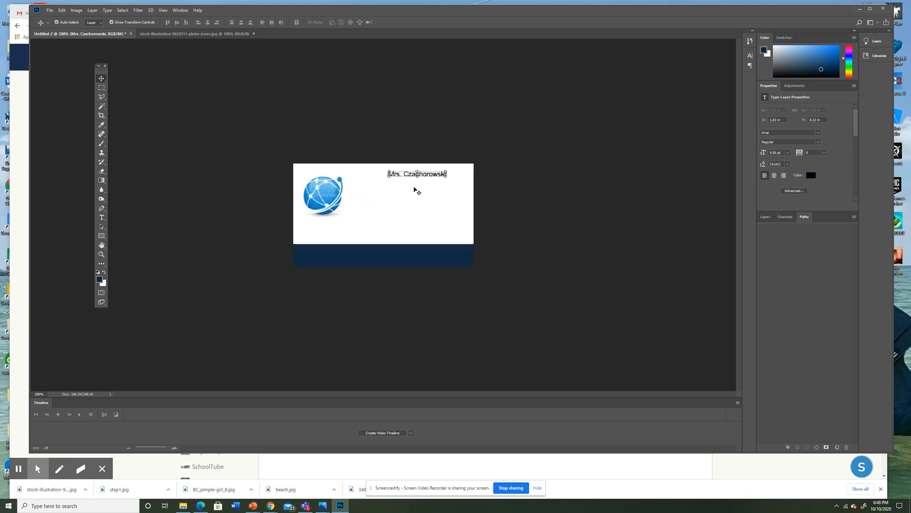
pyautogui.moveTo(437, 156); pyautogui.dragTo(470, 160)
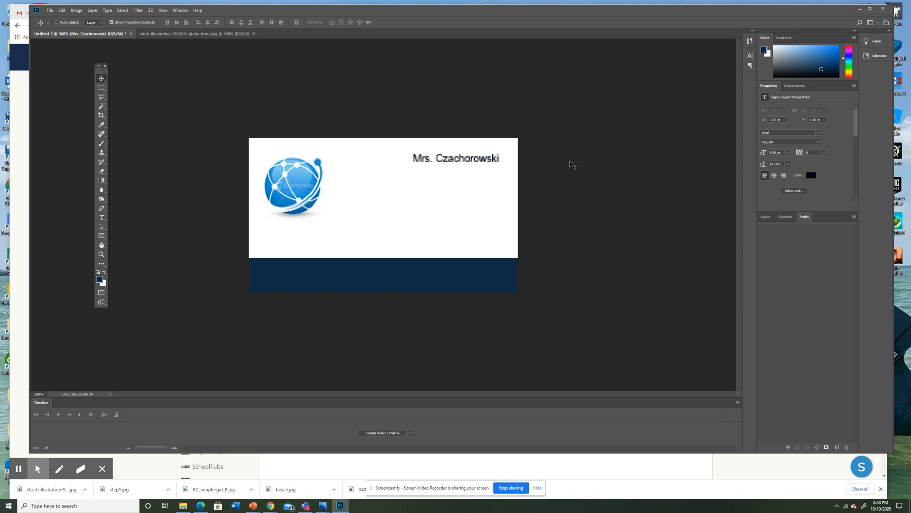
# Add a placeholder phone number as 12 pt Arial text and place it at the card's right side, just above the blue band.
pyautogui.click(101, 218)
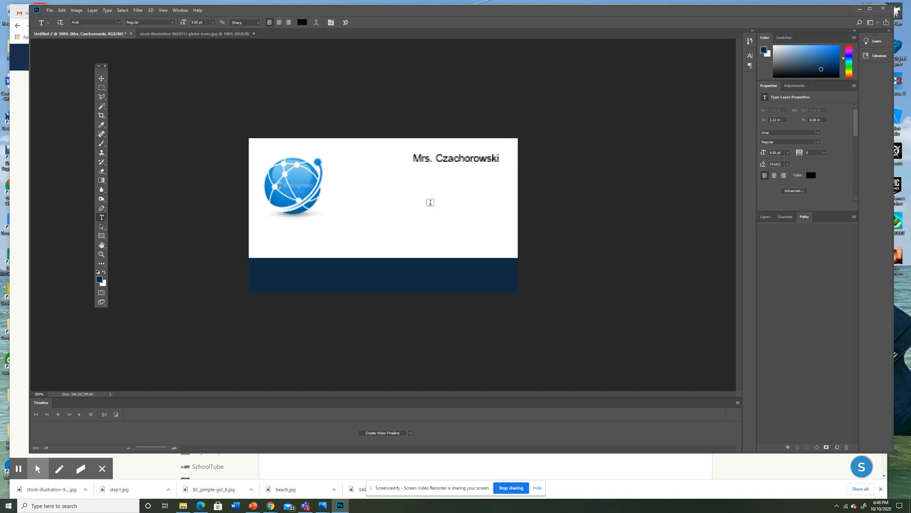
pyautogui.click(434, 203)
pyautogui.write('000-000-0000')
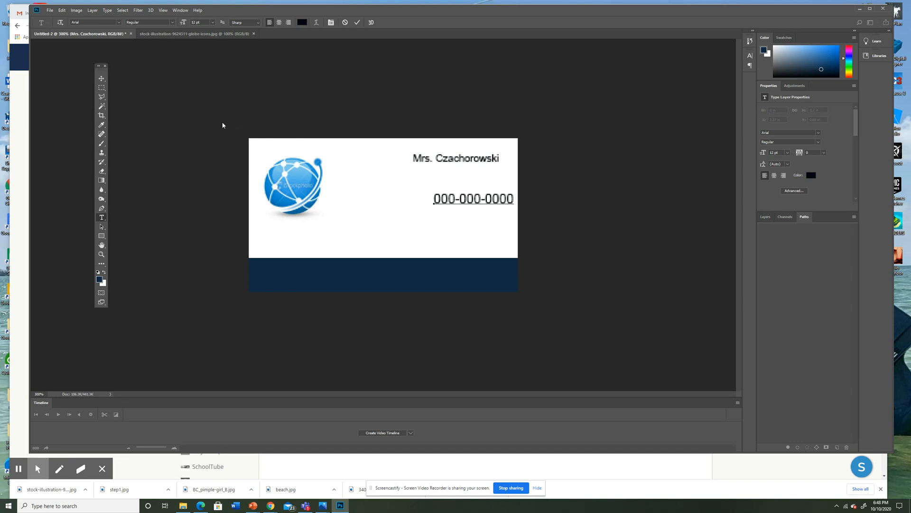
pyautogui.click(101, 79)
pyautogui.moveTo(486, 202); pyautogui.dragTo(469, 229)
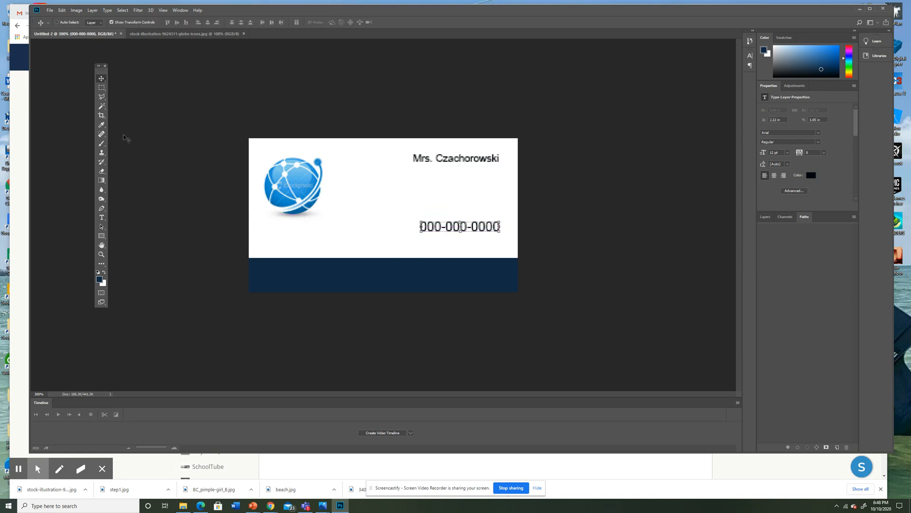
pyautogui.click(102, 217)
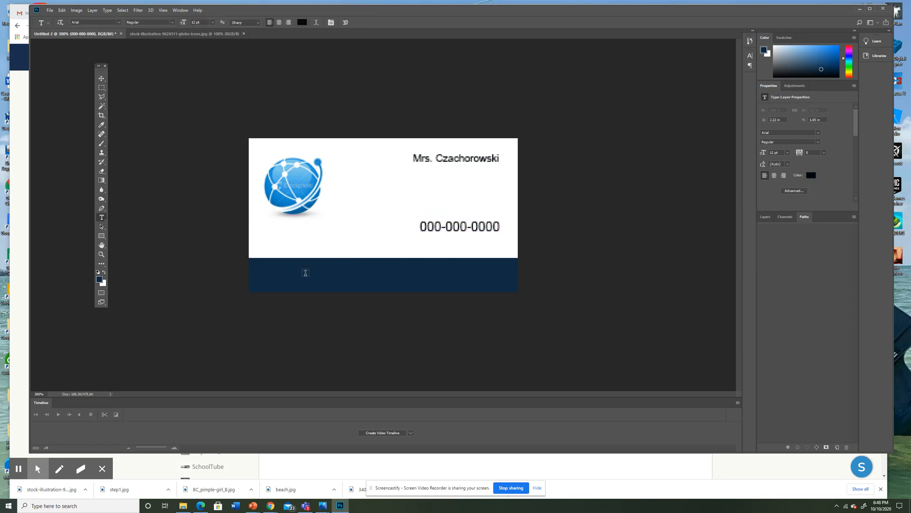
pyautogui.write('www.fakewebsite.com')
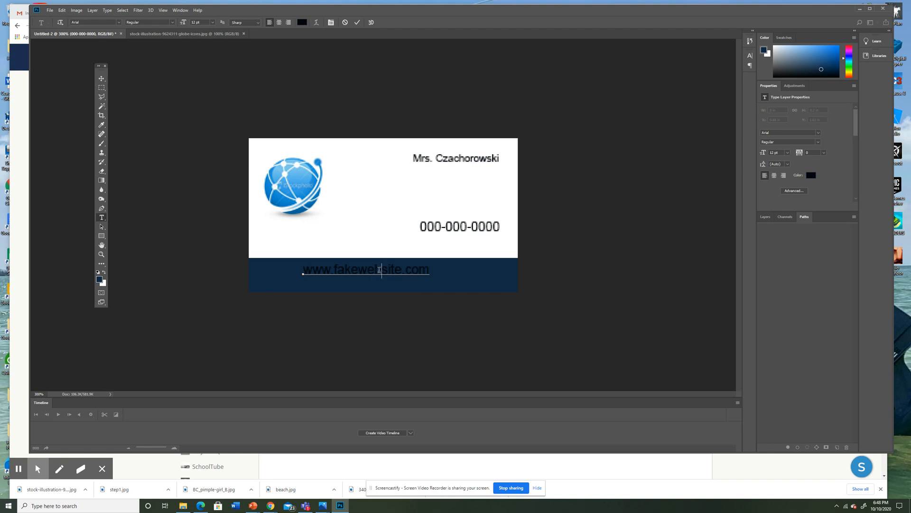
pyautogui.hotkey('ctrl', 'a')
pyautogui.click(303, 22)
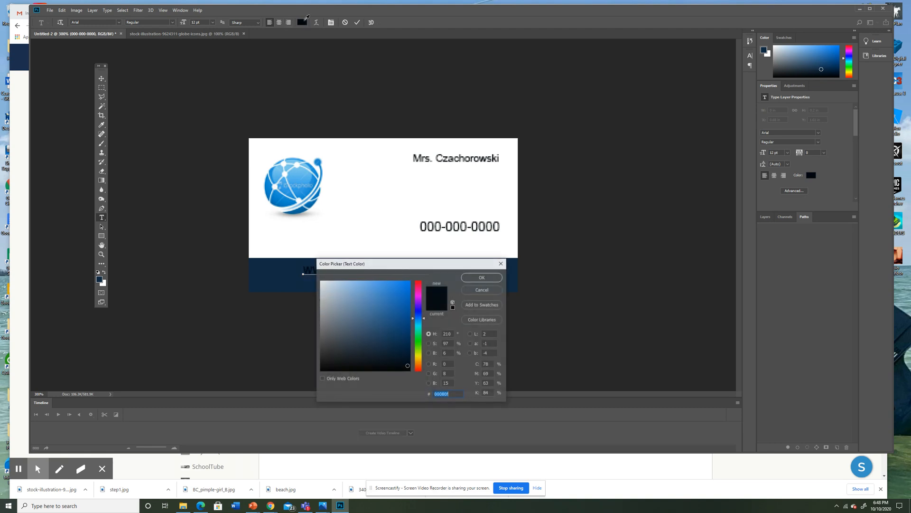
pyautogui.click(321, 282)
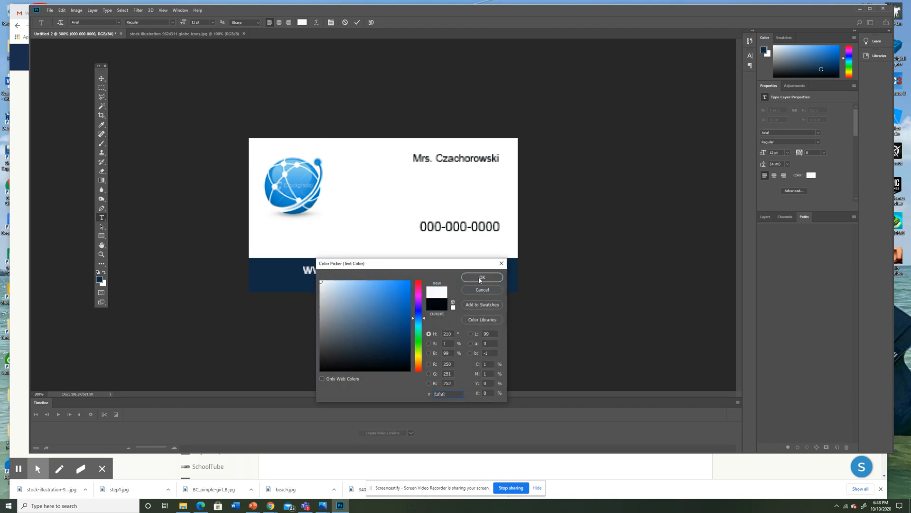
pyautogui.click(482, 277)
pyautogui.moveTo(382, 267); pyautogui.dragTo(400, 273)
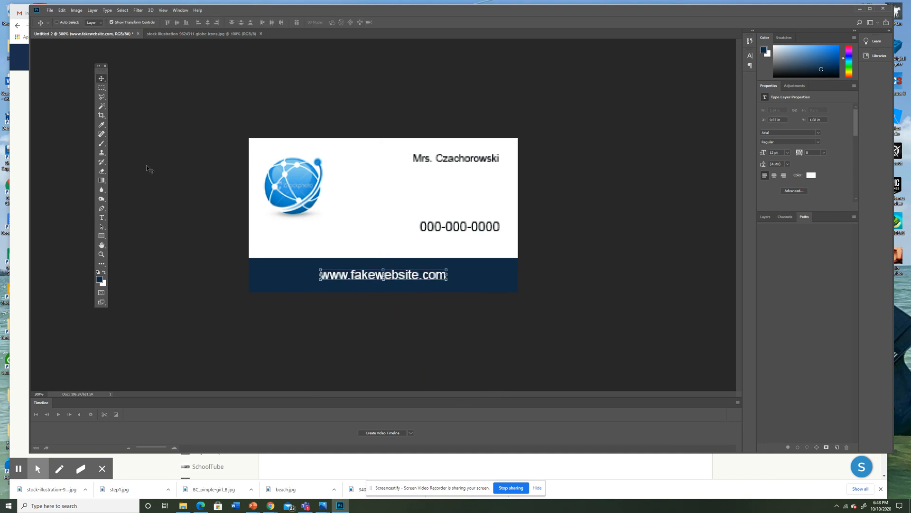
# Add the job title "Teacher" in black (000000) and place it directly below the name, toward the card's right edge.
pyautogui.click(101, 217)
pyautogui.click(420, 187)
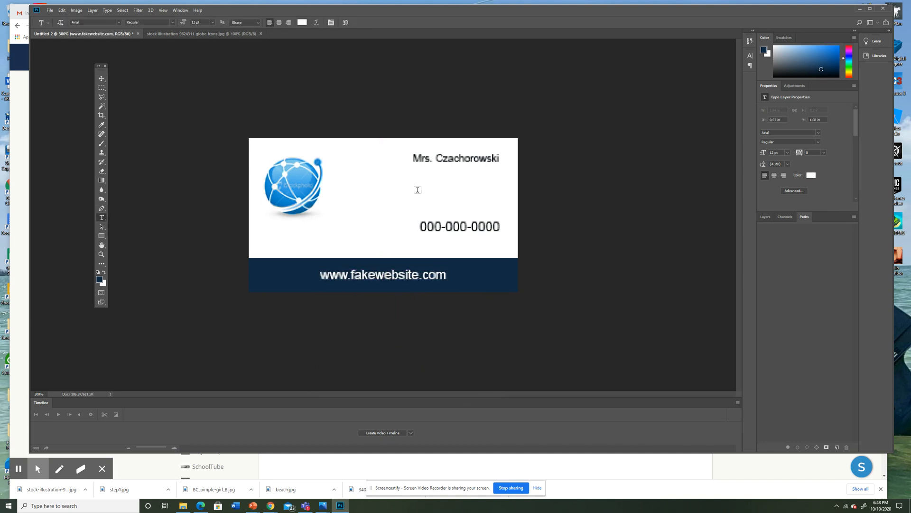
pyautogui.write('Tea')
pyautogui.hotkey('ctrl', 'a')
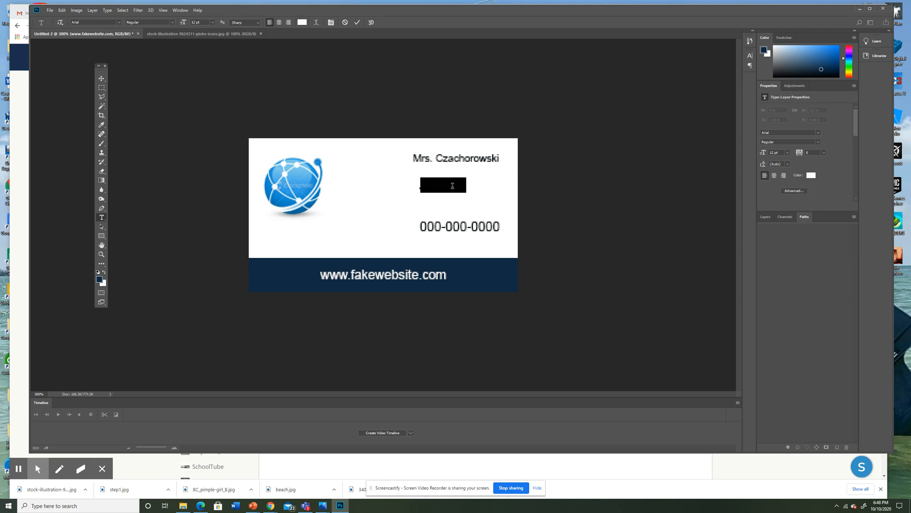
pyautogui.click(302, 22)
pyautogui.write('000000')
pyautogui.press('Return')
pyautogui.click(101, 79)
pyautogui.moveTo(460, 189); pyautogui.dragTo(491, 171)
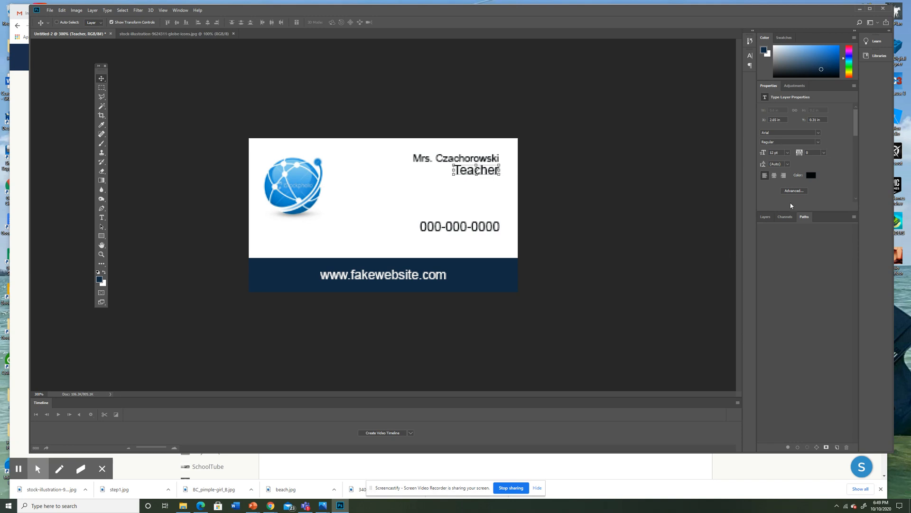
# Set the "Teacher" text to 11 pt and the Italic style.
pyautogui.click(763, 217)
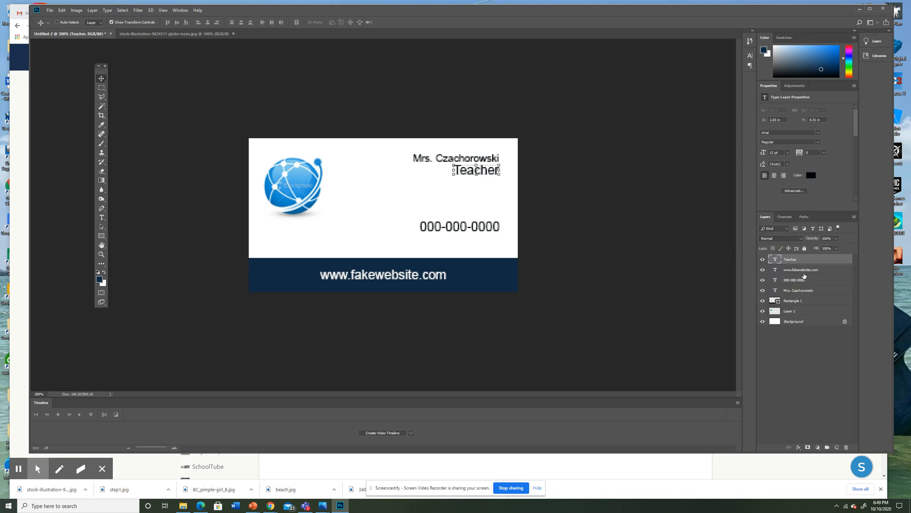
pyautogui.doubleClick(777, 259)
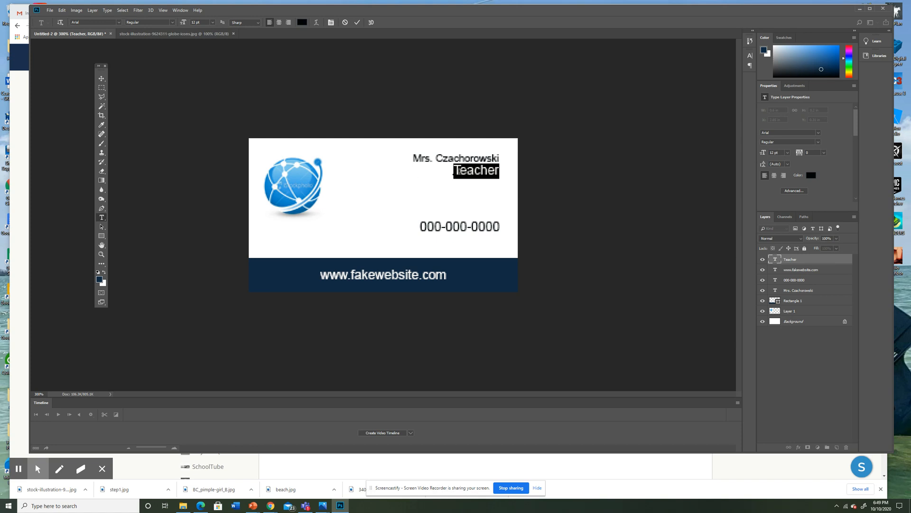
pyautogui.click(213, 22)
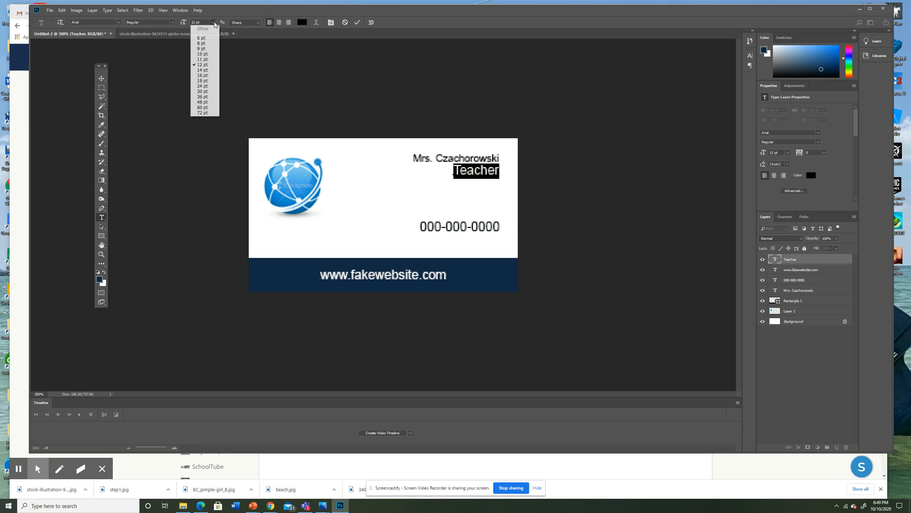
pyautogui.click(208, 60)
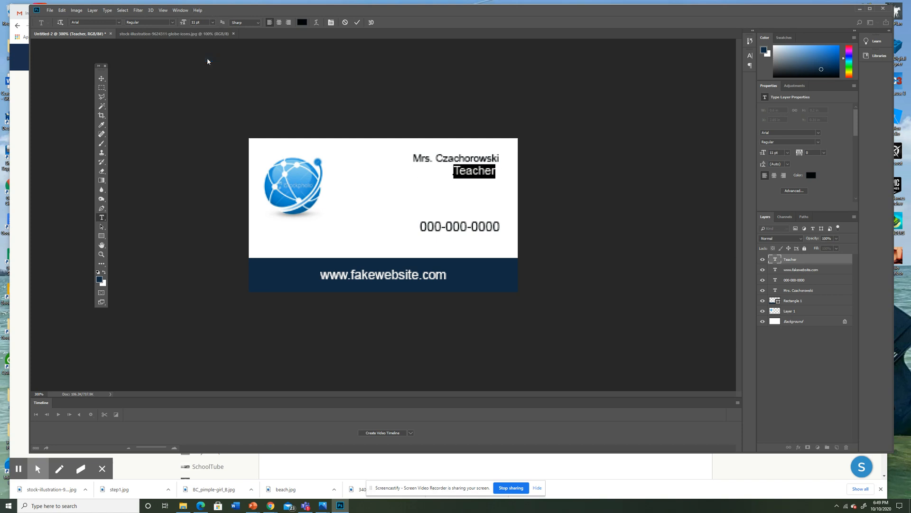
pyautogui.click(174, 23)
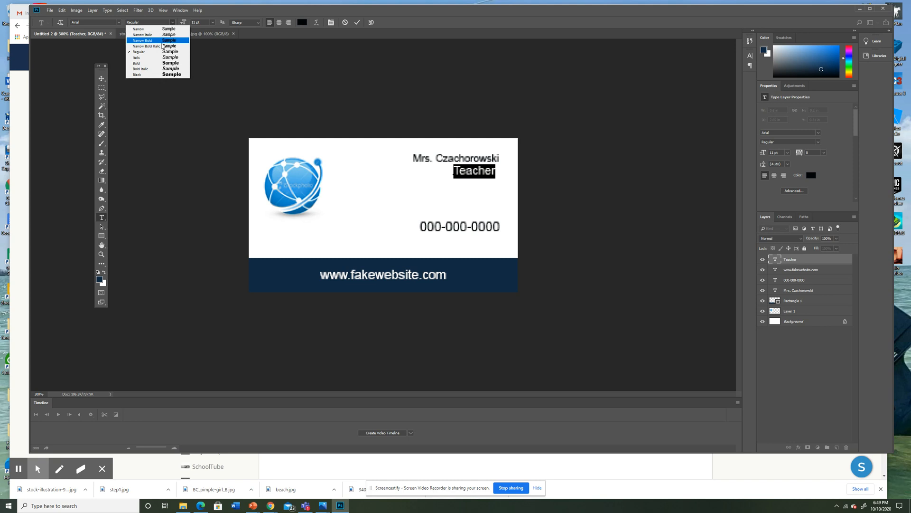
pyautogui.click(140, 58)
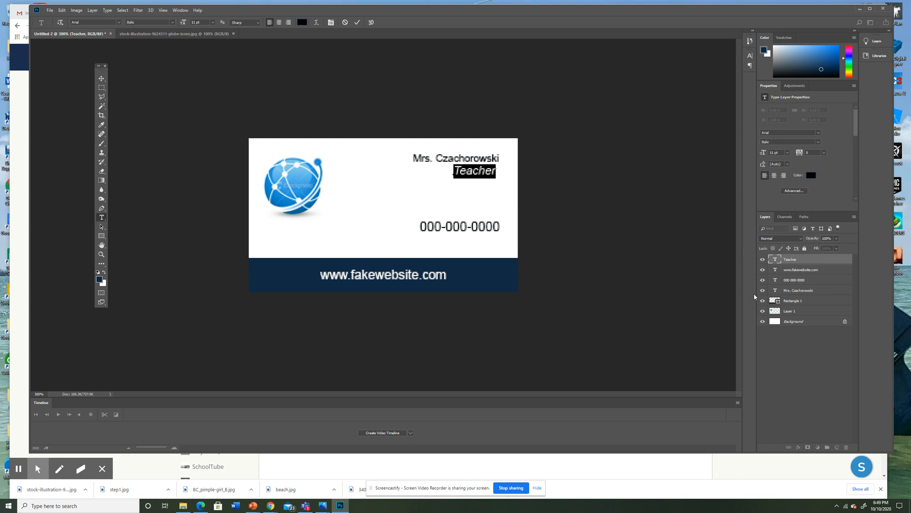
# Set the name text to 12 pt and move it so its right end lines up with "Teacher" below.
pyautogui.click(790, 291)
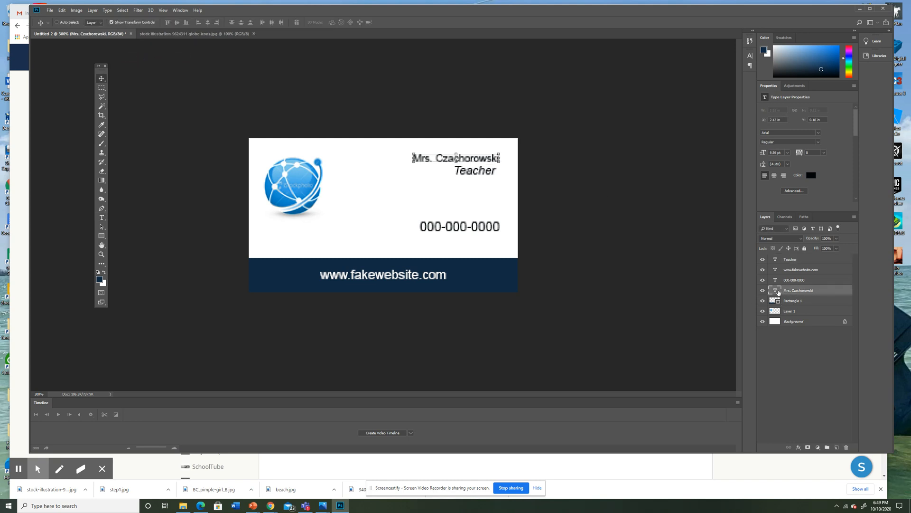
pyautogui.doubleClick(776, 291)
pyautogui.click(212, 22)
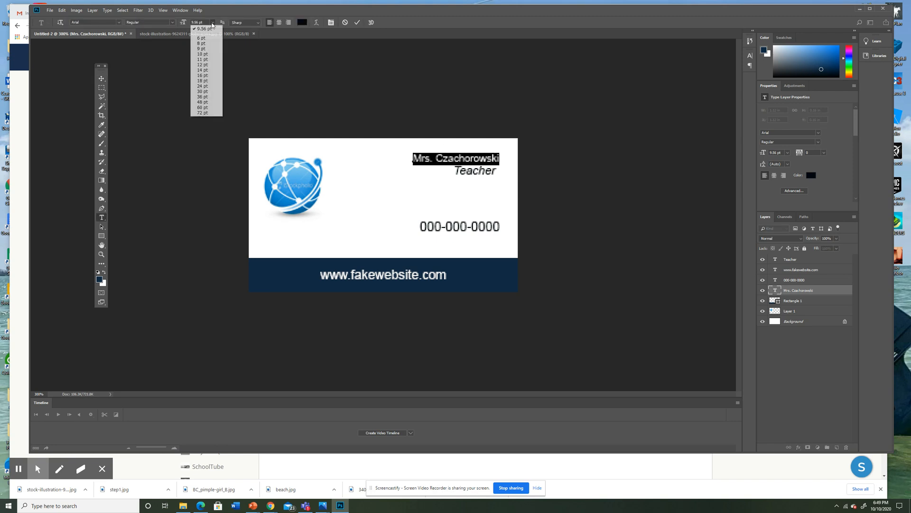
pyautogui.click(203, 64)
pyautogui.click(101, 78)
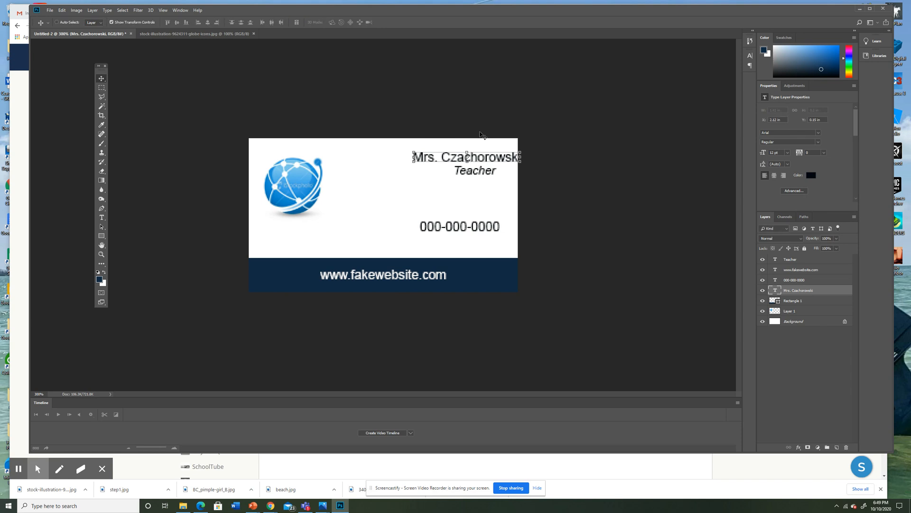
pyautogui.moveTo(496, 162); pyautogui.dragTo(469, 158)
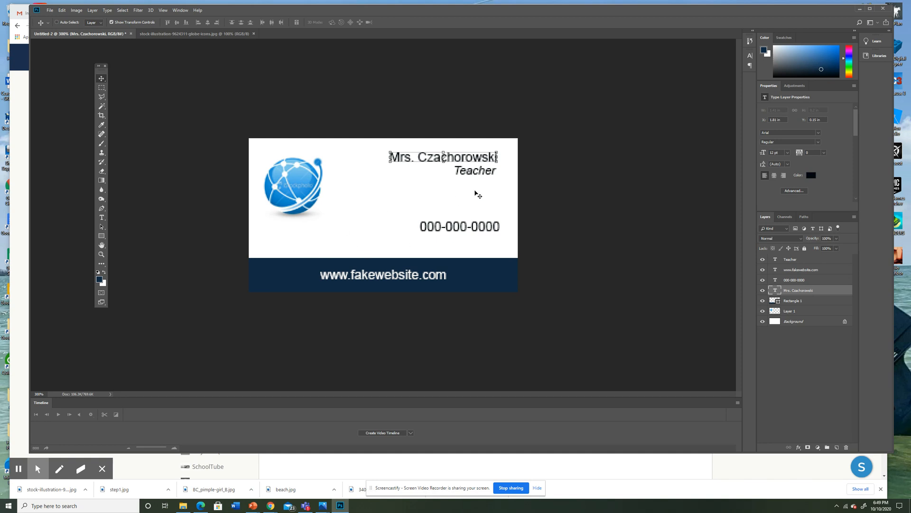
# Open the Save As dialog for the business card.
pyautogui.click(50, 10)
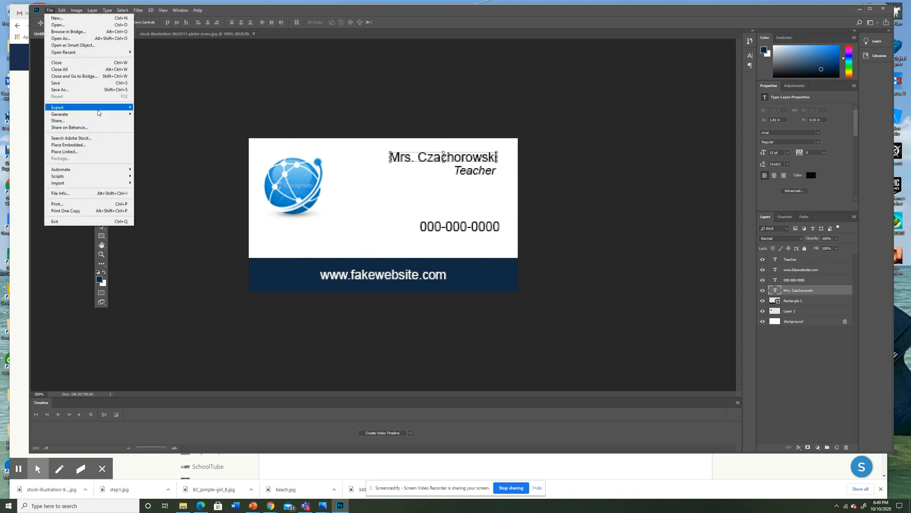
pyautogui.click(64, 89)
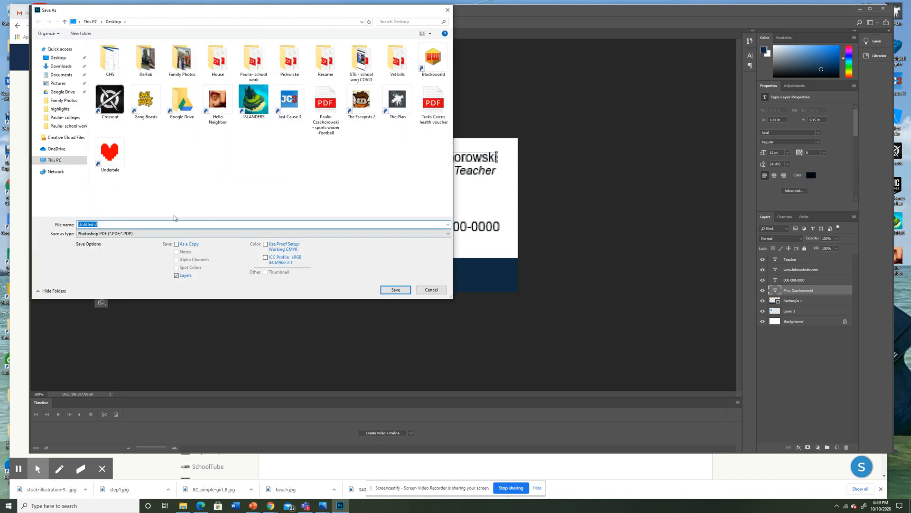